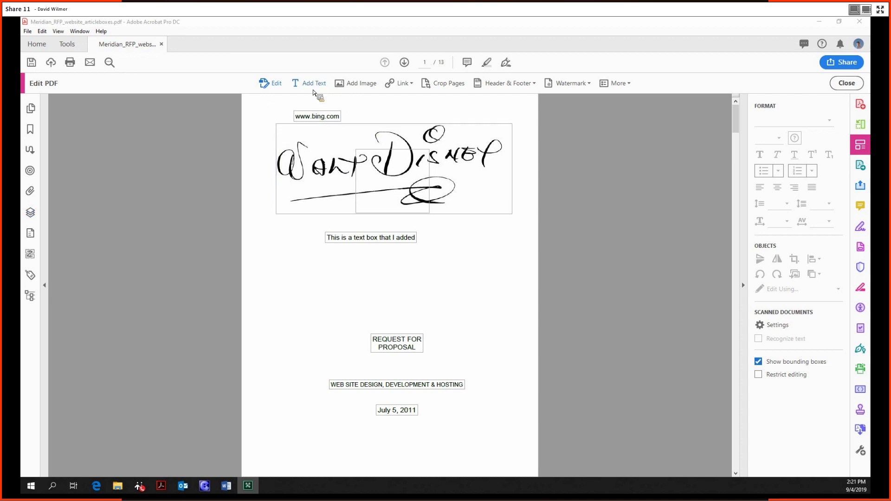
Start adding a new header and footer that replaces the document's existing one.
left_click(528, 86)
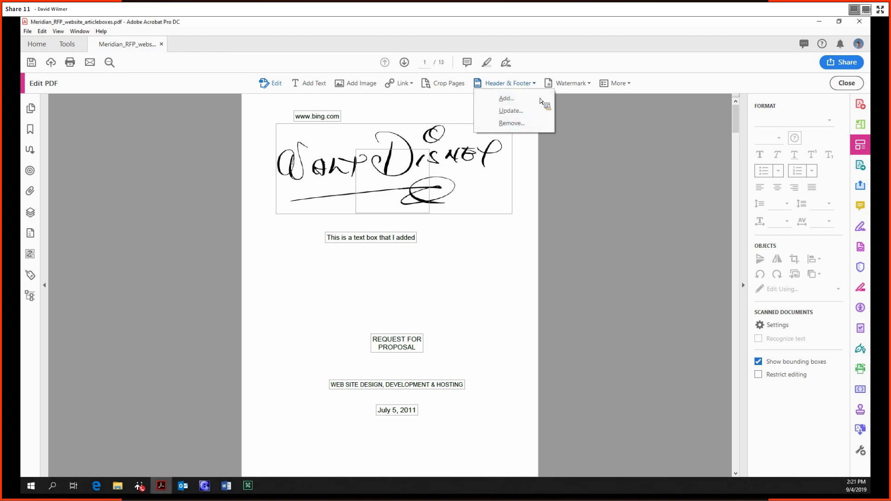
left_click(537, 98)
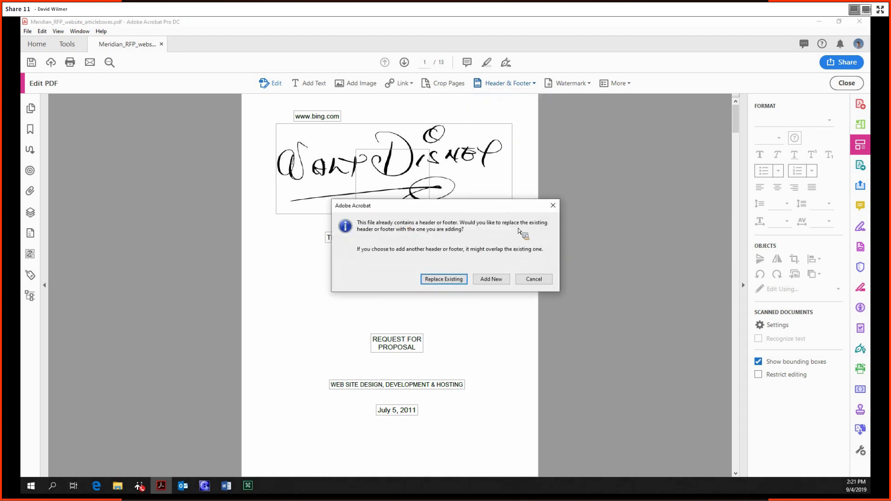
left_click(454, 284)
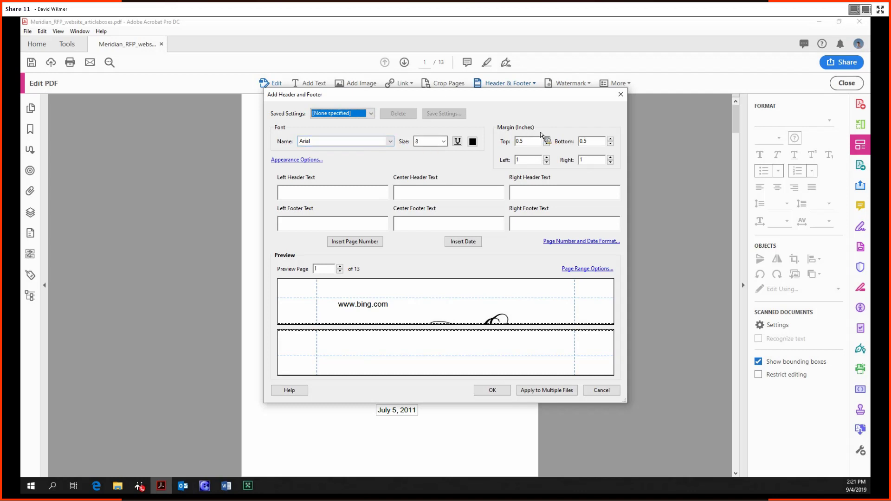
Enter 'Header goes here' as the left header and 'For every page' as the right header.
left_click(362, 178)
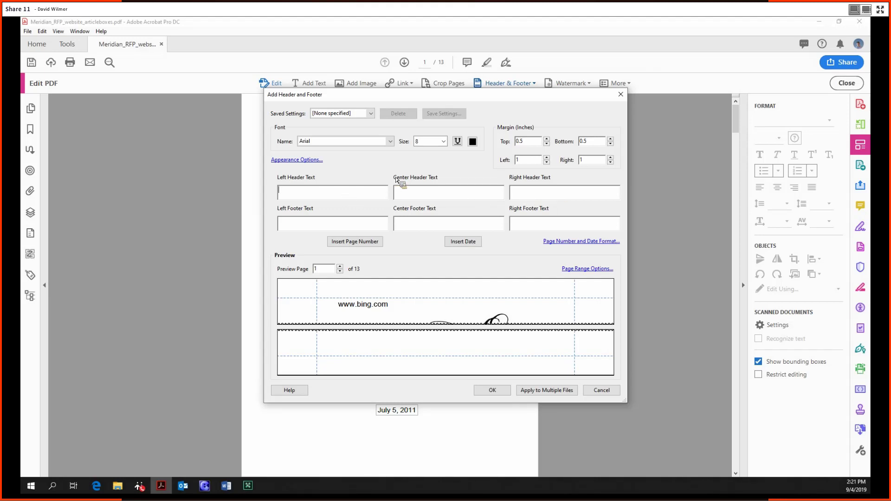
type("Header goes here")
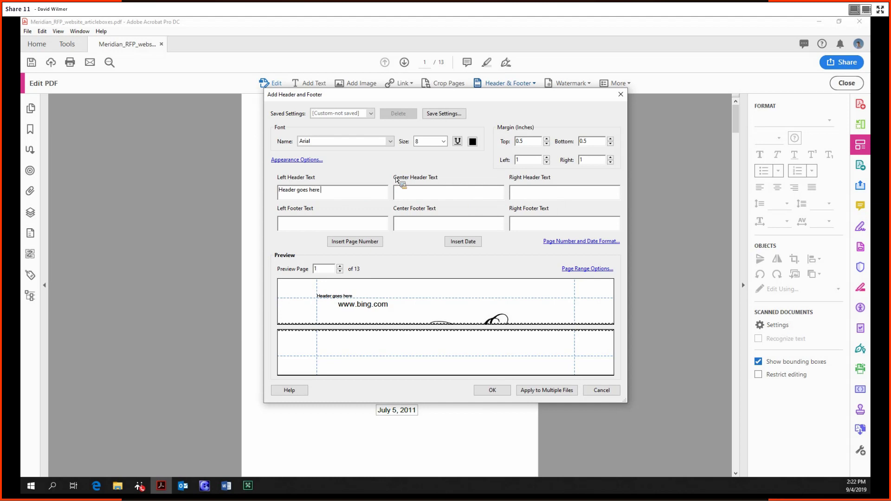
left_click(544, 195)
type("For every page")
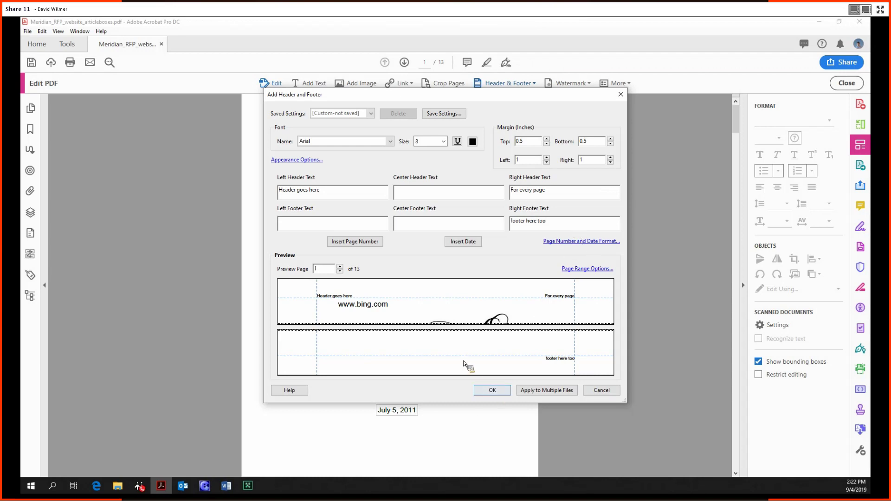
Step the preview through pages 1 to 6 to check the header and footer.
left_click(342, 274)
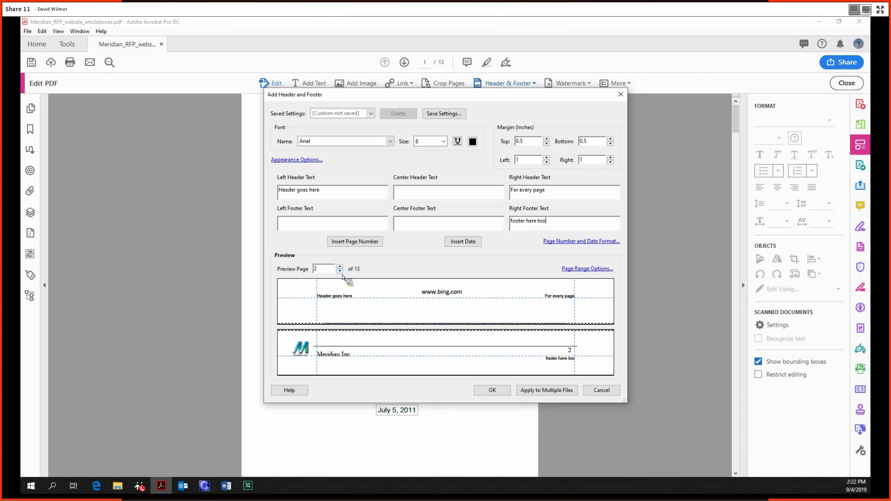
left_click(341, 273)
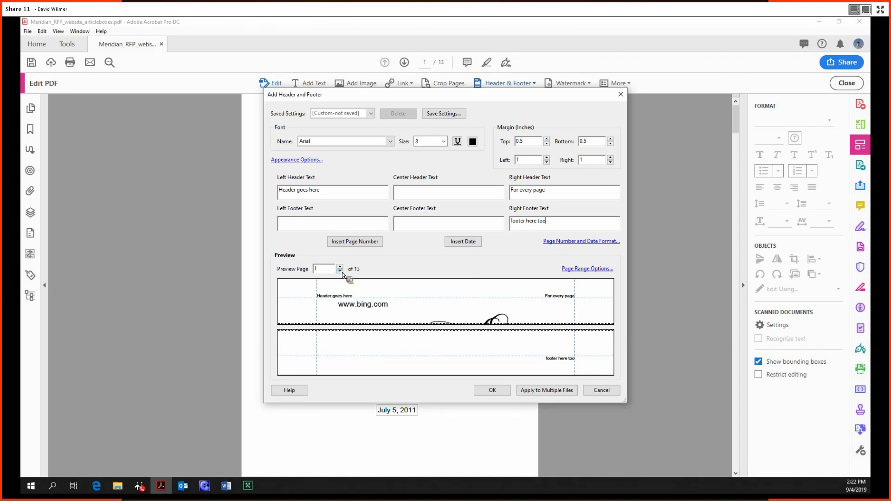
left_click(342, 267)
left_click(342, 267)
left_click(342, 267)
left_click(341, 267)
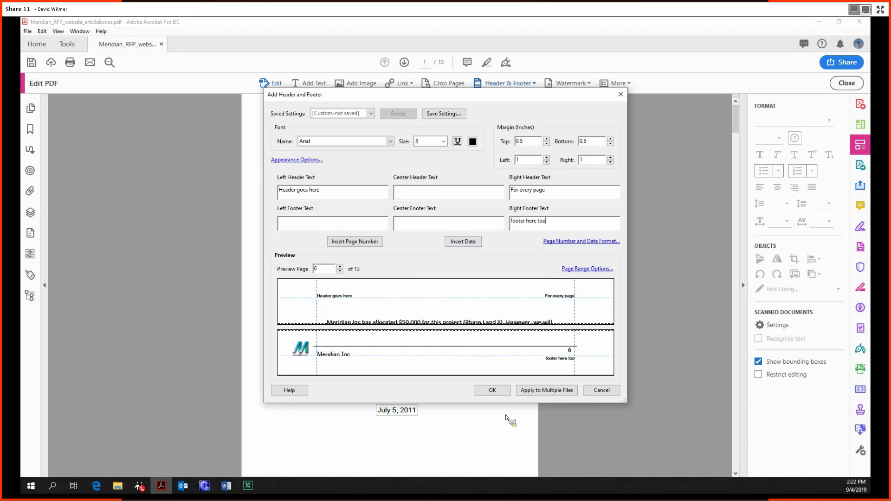
Apply the header and footer and scroll through the pages to check them.
left_click(502, 394)
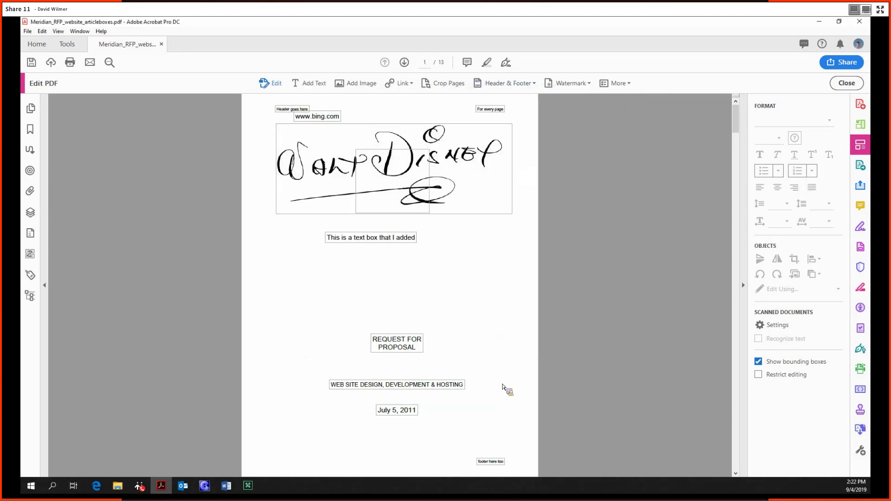
scroll(295, 116, "down", 3)
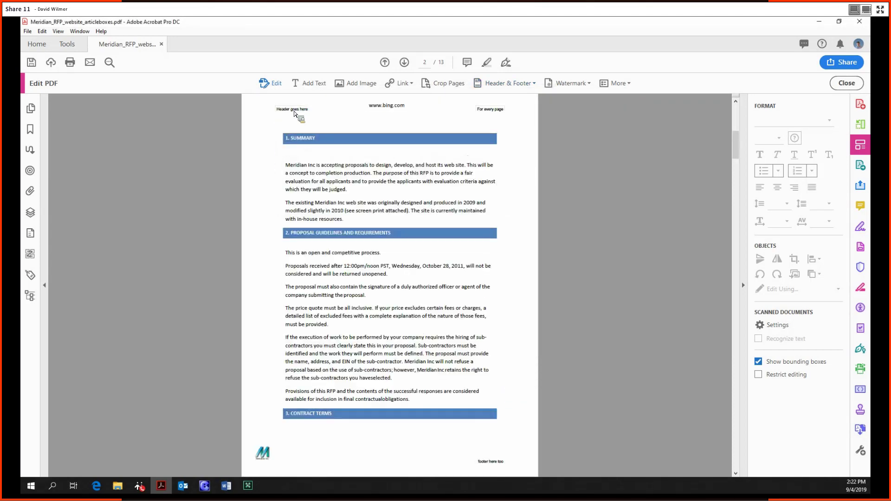
scroll(295, 115, "down", 5)
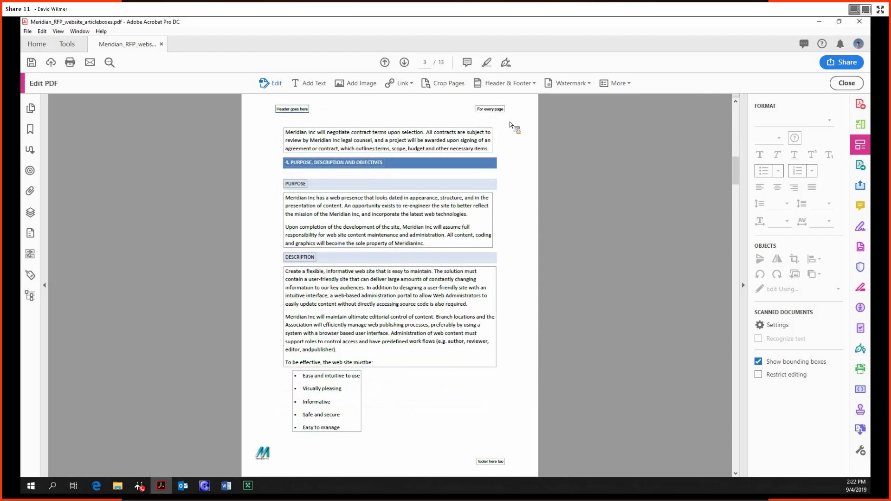
scroll(403, 230, "down", 10)
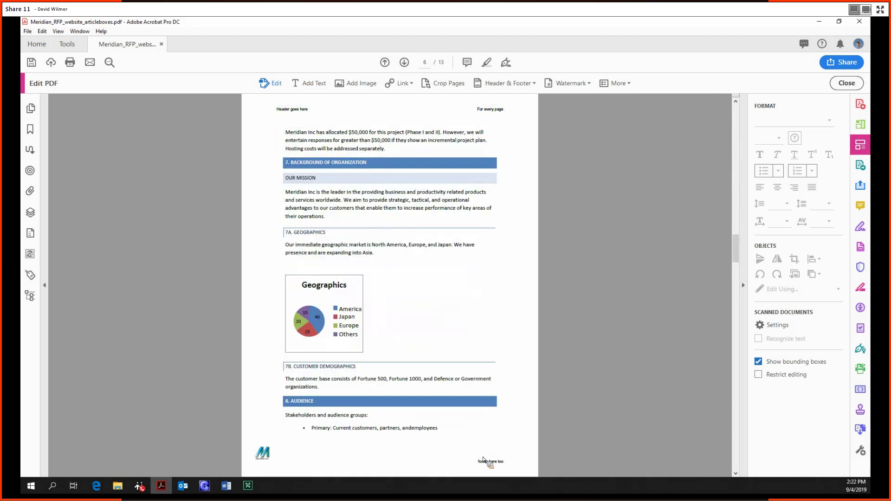
scroll(550, 444, "up", 3)
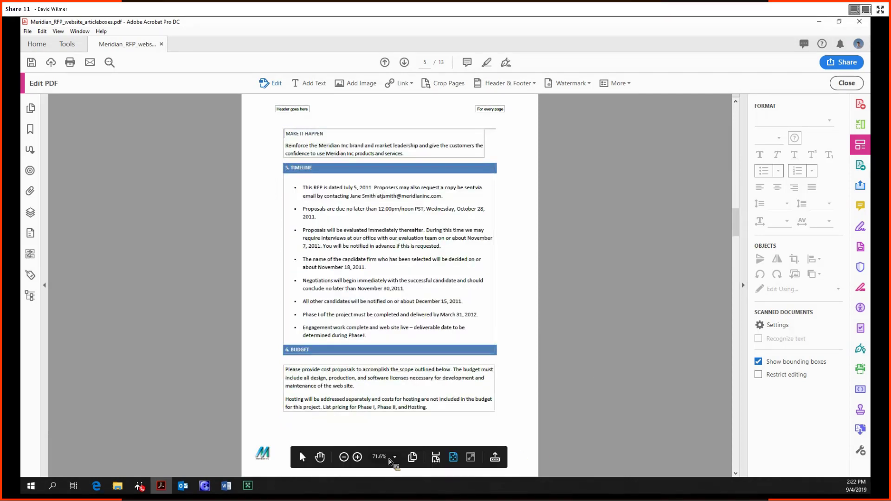
Zoom in to inspect the 'footer here too' box, then zoom back out to Fit Page.
left_click(361, 459)
left_click(361, 458)
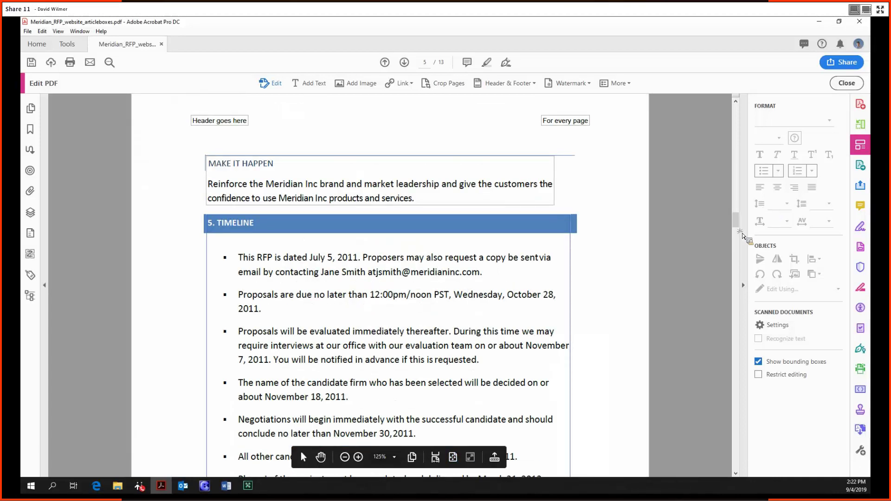
mouse_move(738, 242)
left_mouse_down()
mouse_move(736, 250)
mouse_move(733, 243)
left_mouse_up()
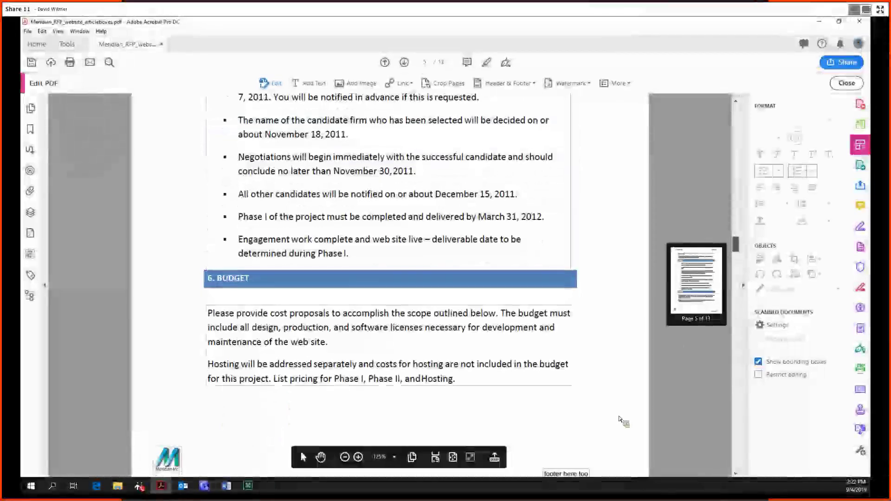
left_click(586, 460)
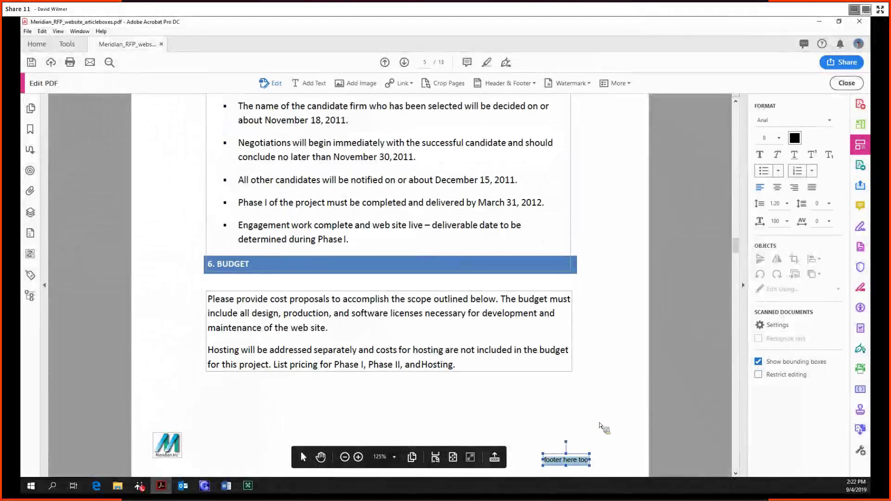
left_click(614, 353)
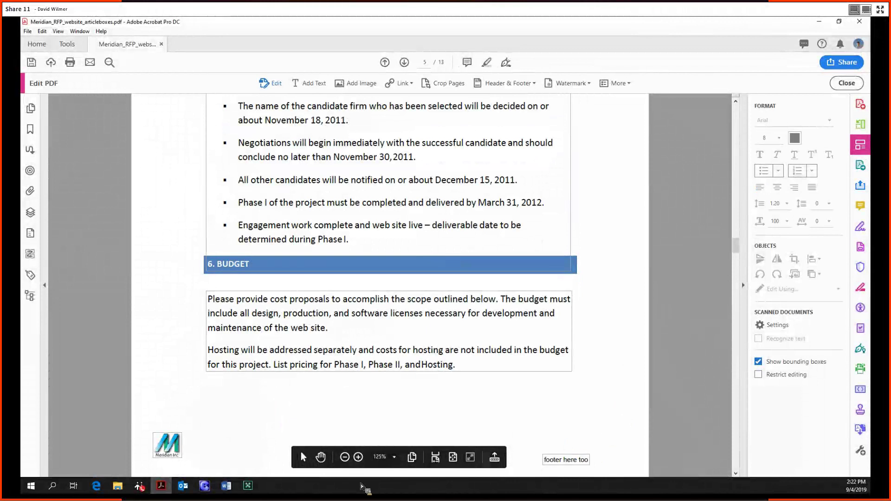
left_click(345, 456)
left_click(345, 457)
left_click(344, 457)
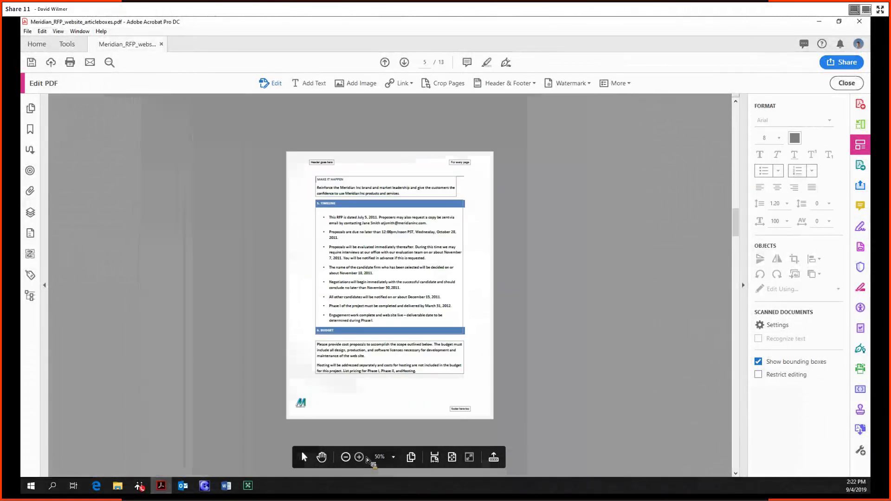
Start a new text watermark and enter its text.
key("ctrl+0")
left_click(577, 84)
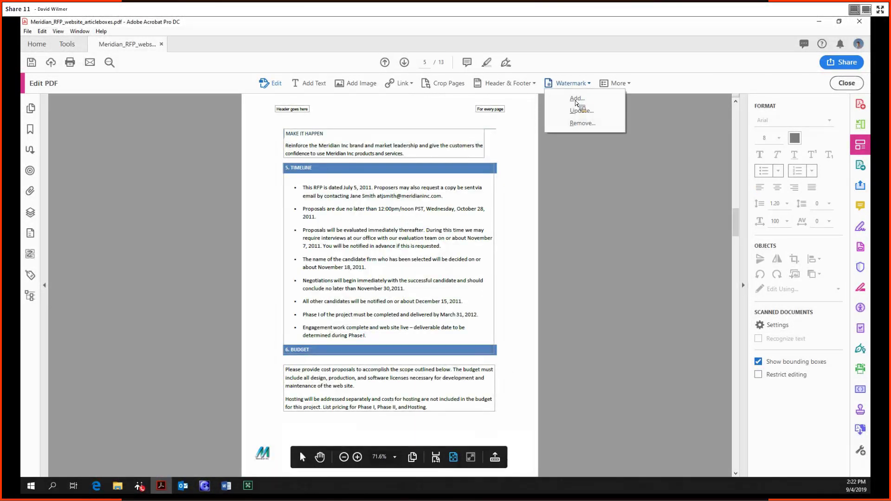
left_click(577, 99)
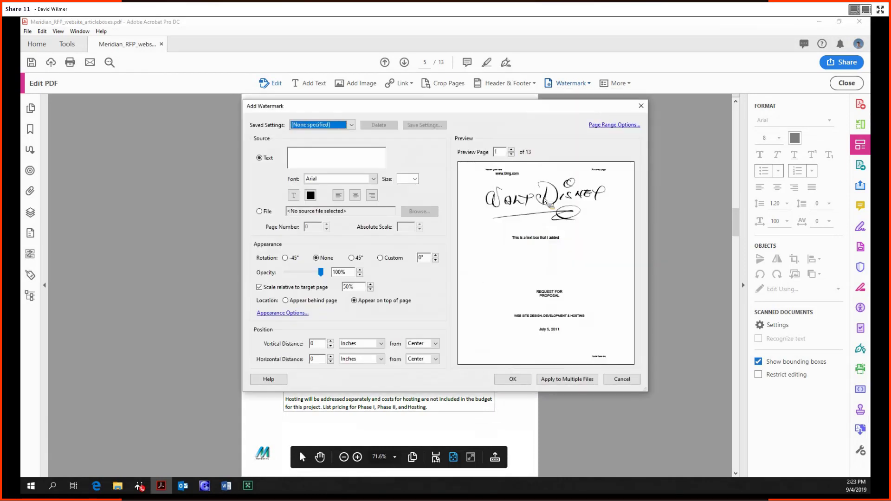
left_click(298, 156)
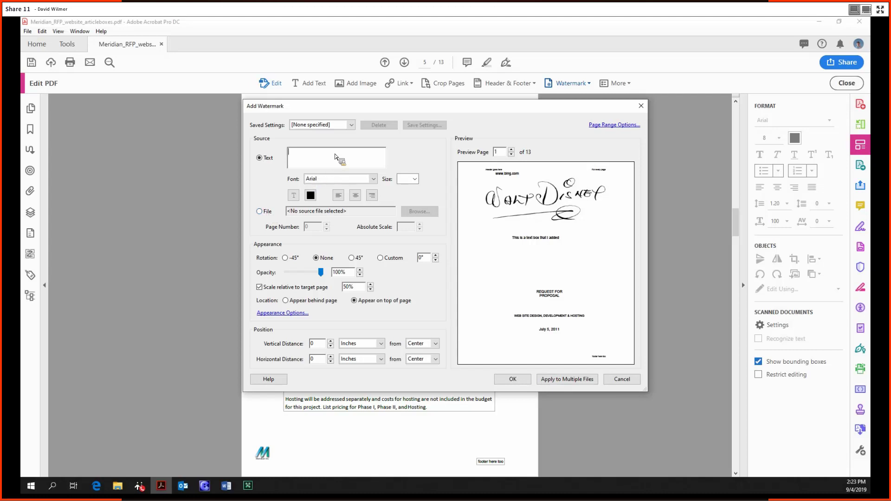
type("Watermark goes here")
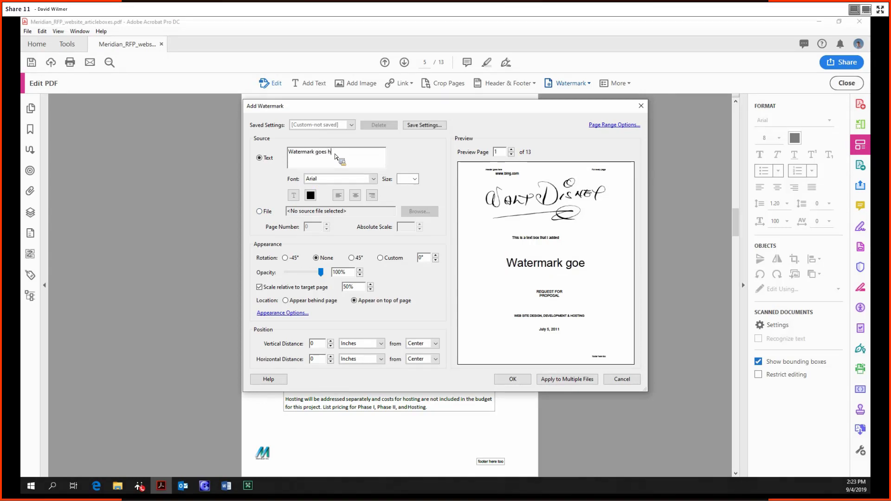
key("BackSpace")
key("BackSpace")
key("BackSpace")
key("BackSpace")
key("BackSpace")
key("BackSpace")
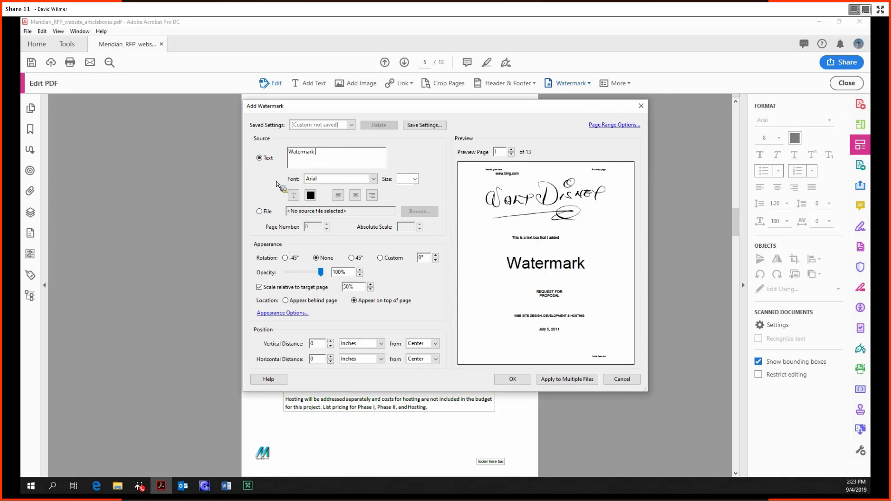
Rotate the watermark 45°, set opacity to about 51%, change its text to WATERMARK, and apply.
left_click(293, 259)
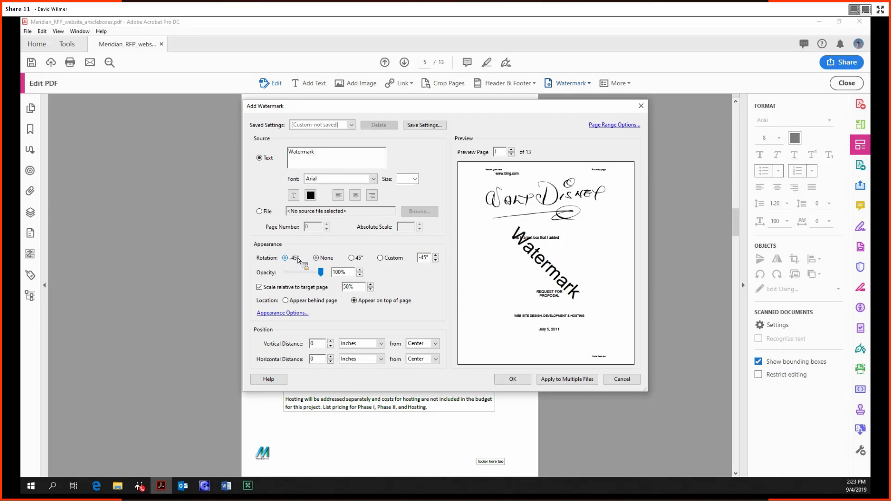
left_click(354, 258)
left_click_drag(320, 269, 309, 281)
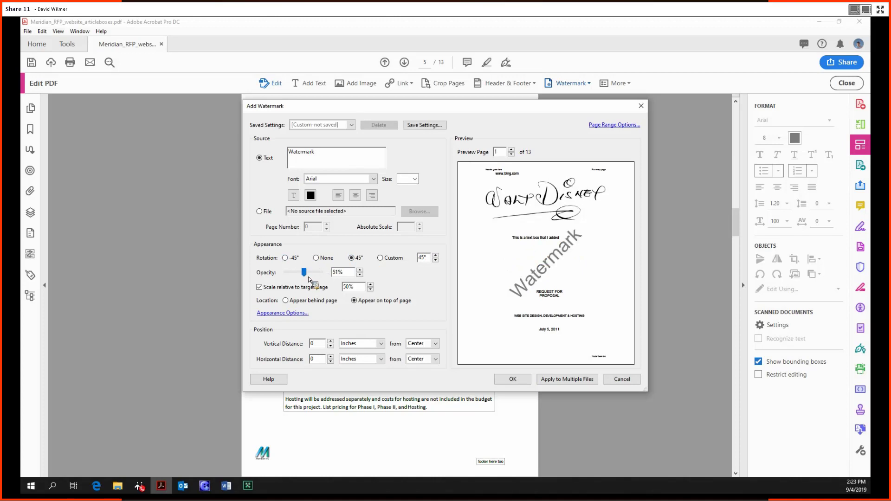
left_click(361, 163)
key("ctrl+a")
type("WATERMARK")
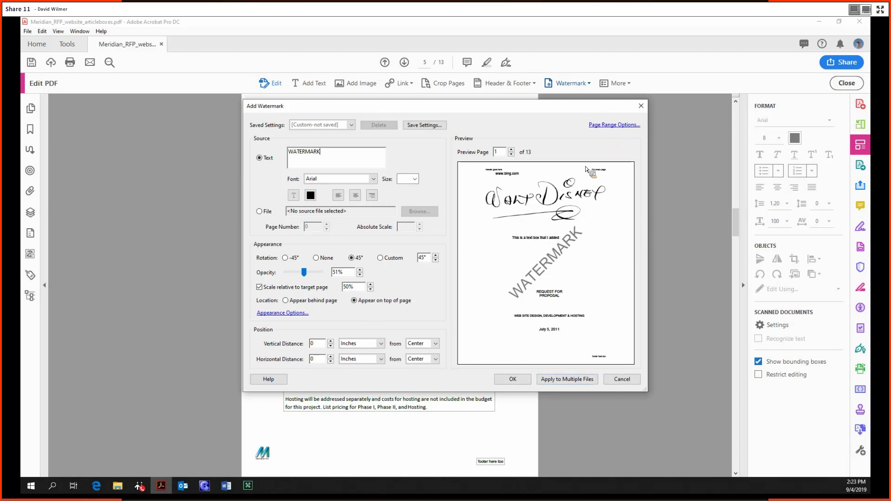
left_click(513, 380)
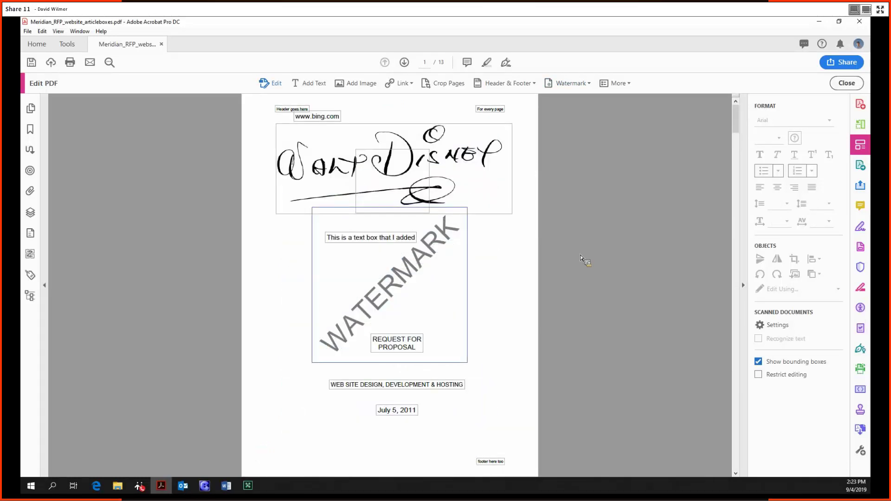
Return to Acrobat and bring up the Background choices under Edit PDF's More menu.
left_click(595, 105)
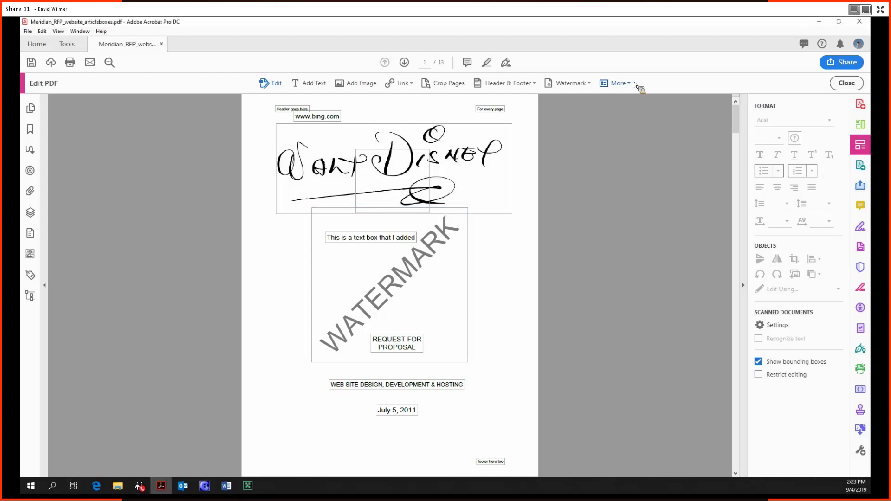
left_click(617, 86)
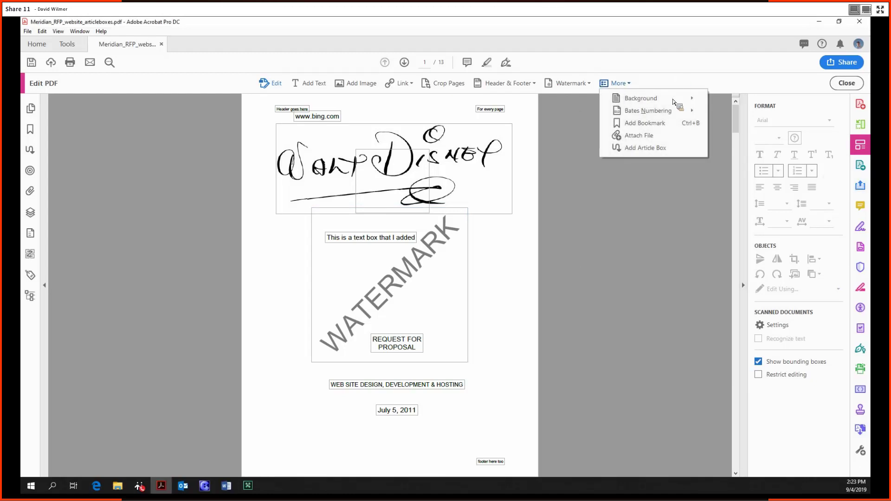
mouse_move(685, 98)
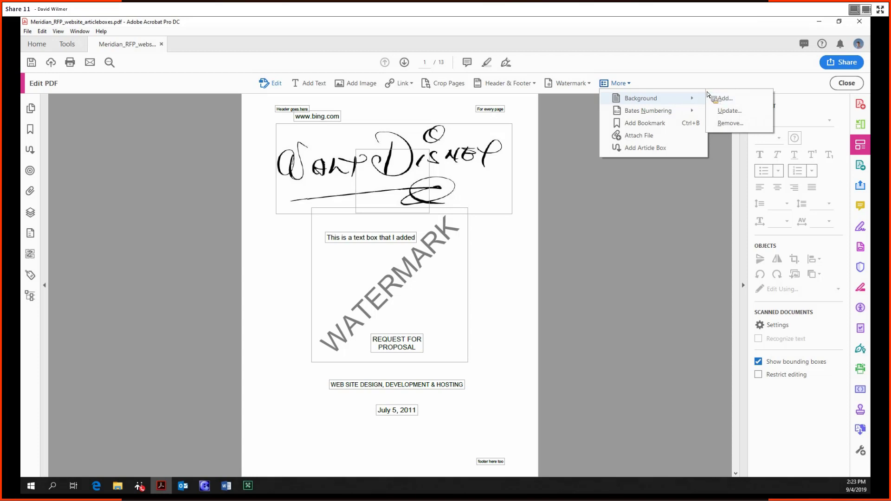
Try a file background, then an orange colour background, and cancel without applying either.
left_click(738, 101)
mouse_move(448, 134)
left_mouse_down()
mouse_move(468, 123)
mouse_move(438, 144)
left_mouse_up()
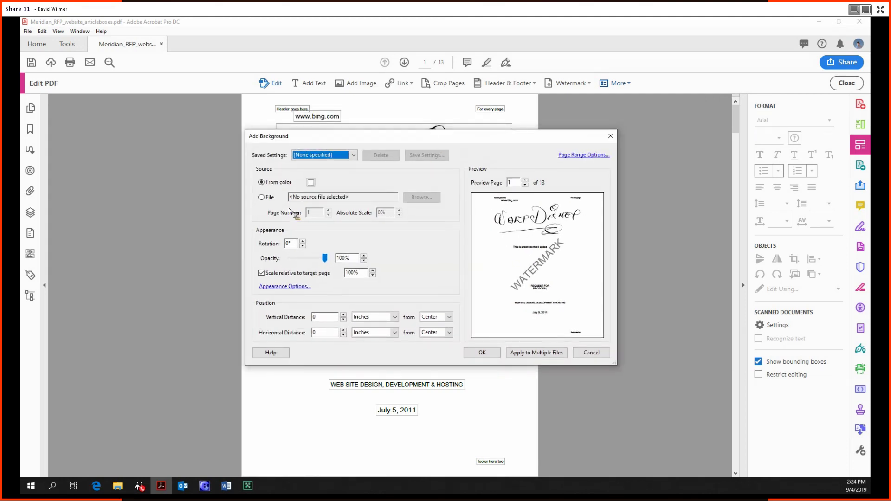
left_click(268, 197)
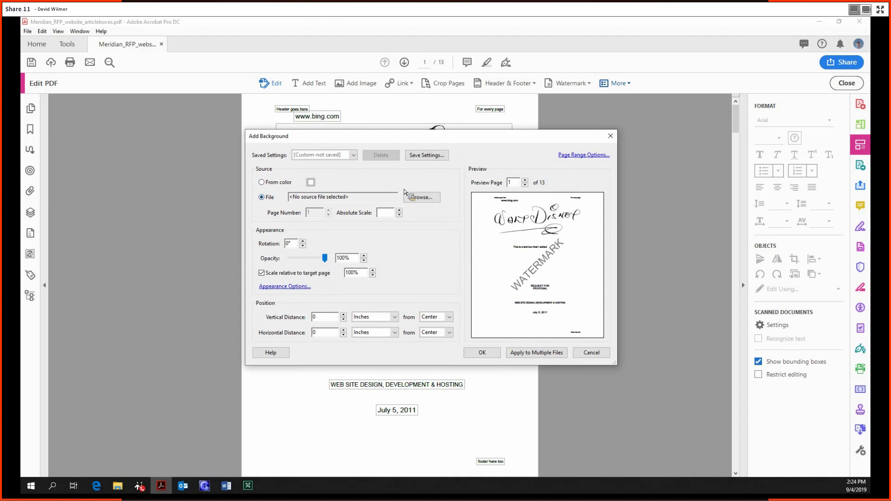
left_click(372, 182)
left_click(310, 182)
left_click(319, 200)
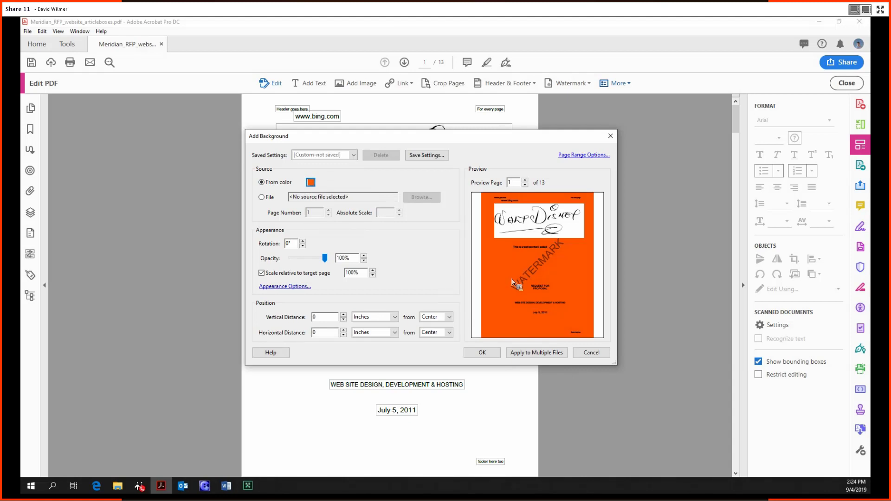
left_click(587, 354)
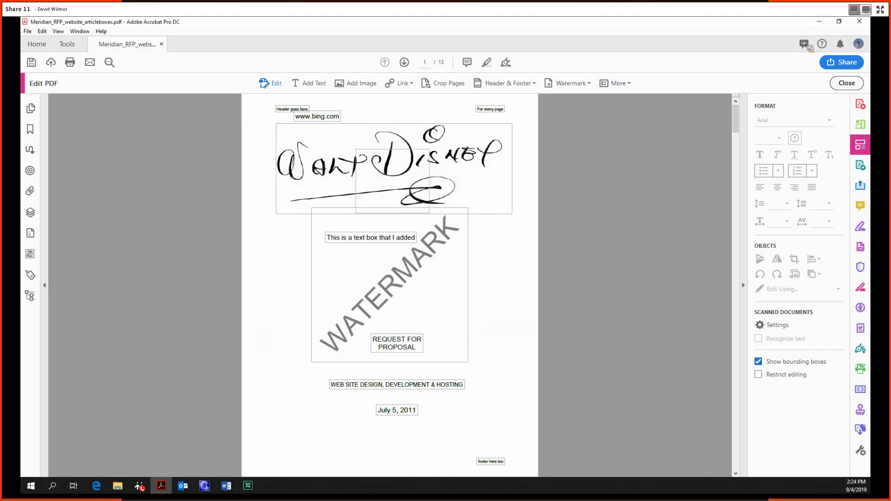
Add an Untitled bookmark for the current page.
left_click(617, 84)
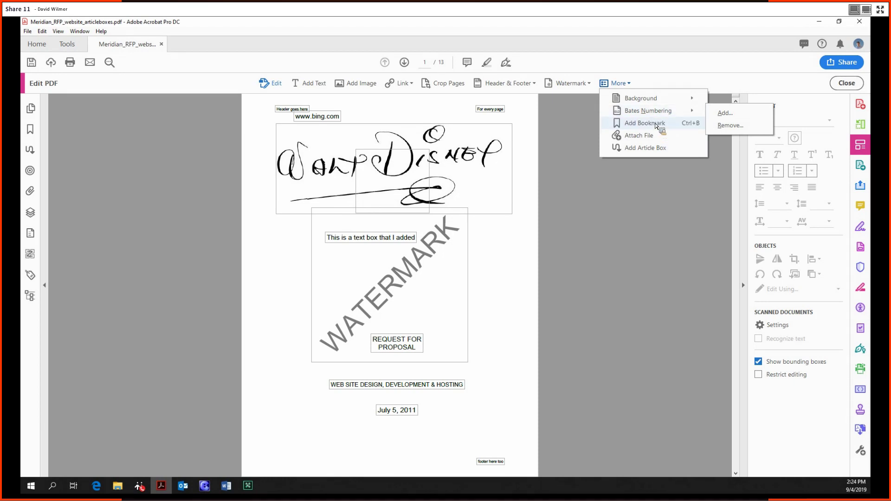
left_click(647, 121)
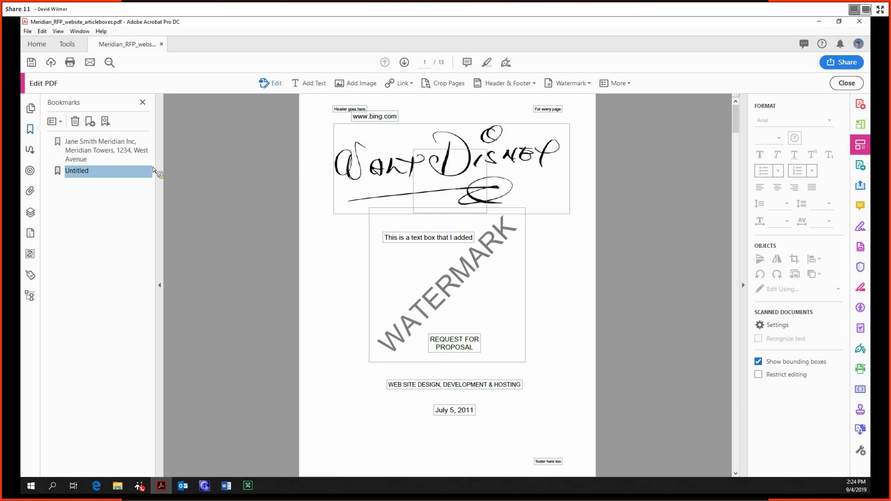
scroll(332, 161, "down", 10)
scroll(332, 161, "up", 10)
Jump to the first bookmark's page 11 and drag the WATERMARK further right.
left_click(82, 159)
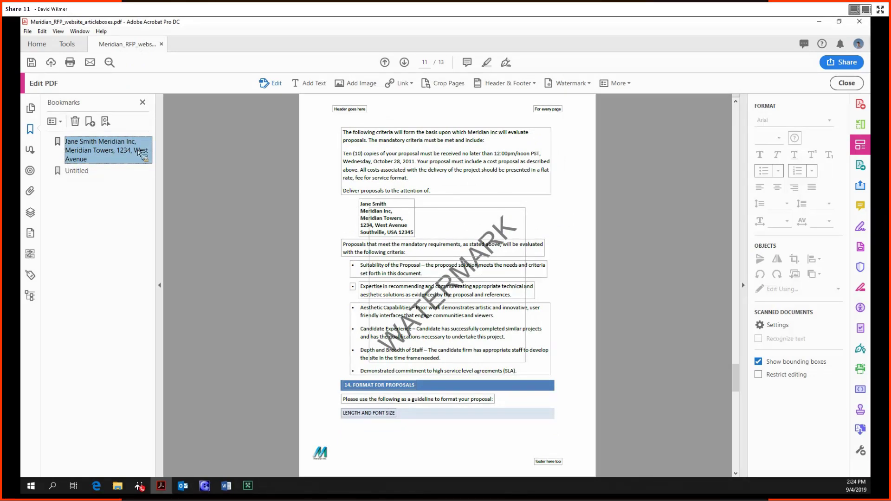
left_click_drag(444, 242, 495, 238)
left_click(388, 222)
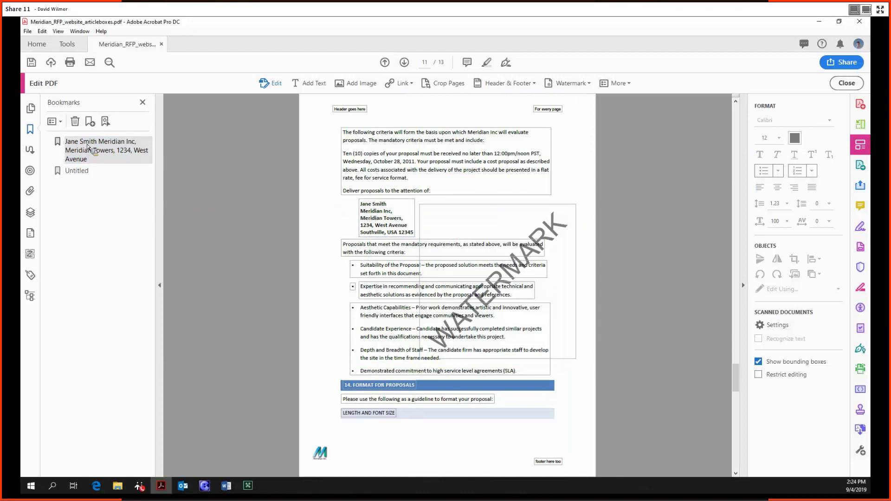
left_click(121, 154)
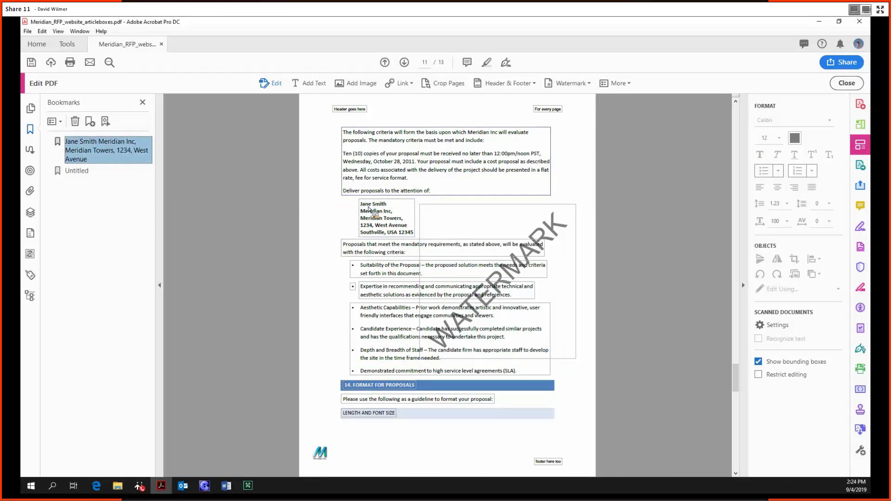
left_click_drag(389, 222, 360, 204)
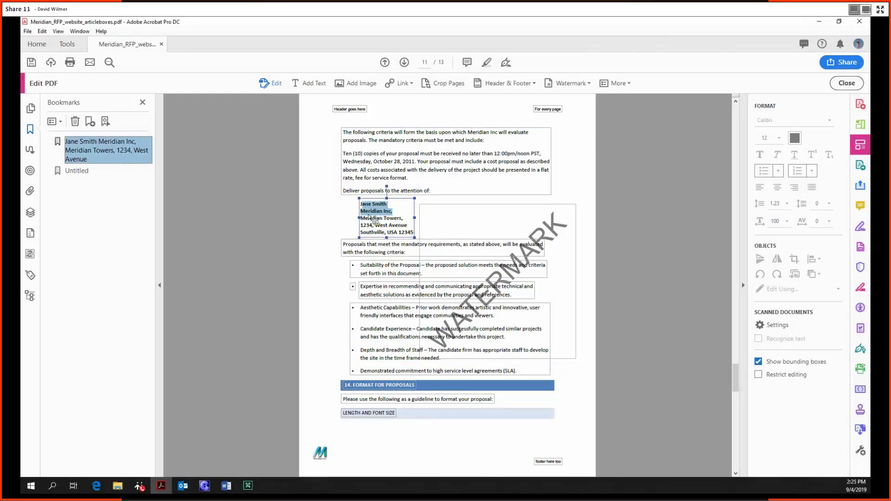
left_click(406, 251)
Add a bookmark for page 8 named 'Page 8' and click away from the list.
scroll(404, 242, "up", 5)
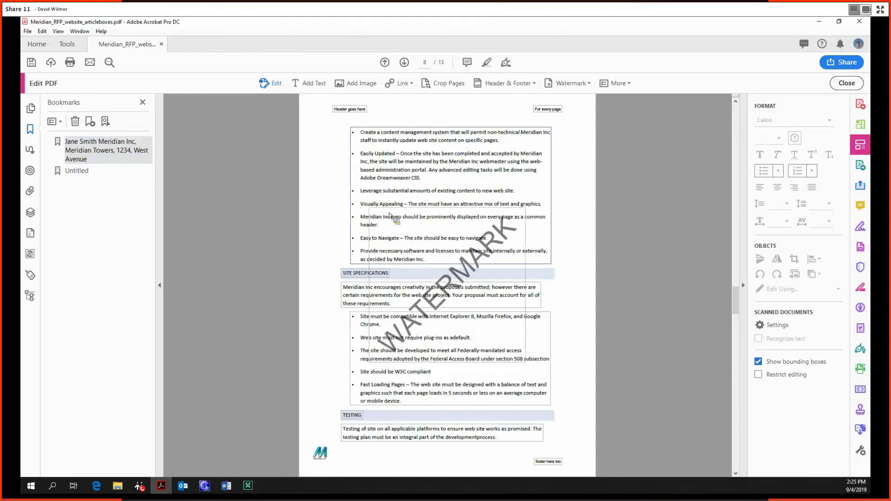
left_click(606, 87)
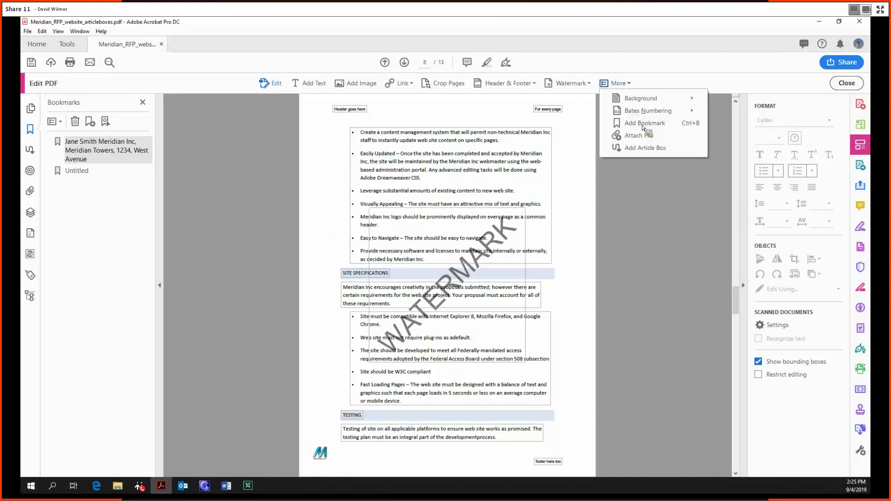
left_click(644, 121)
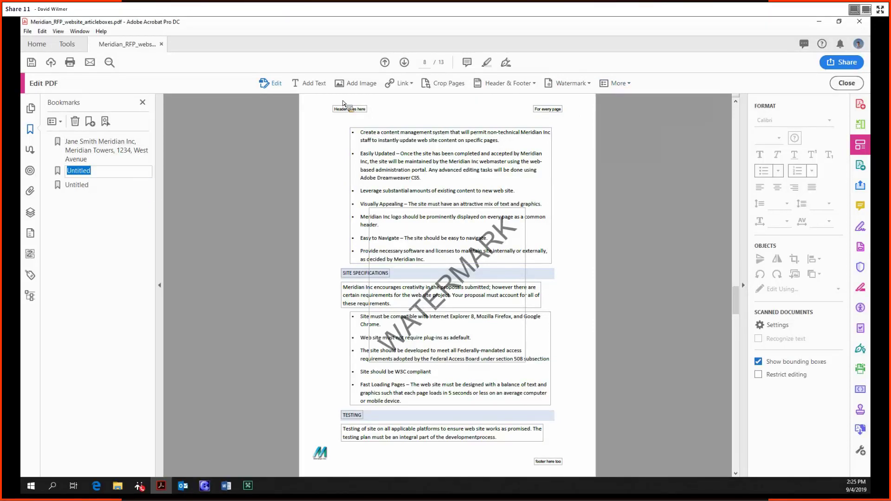
type("oAGE 8")
key("Return")
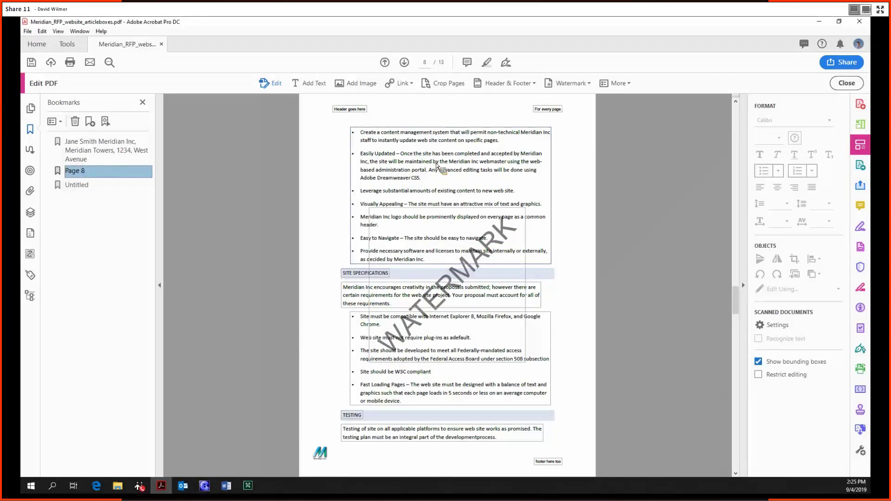
left_click(659, 162)
left_click(621, 84)
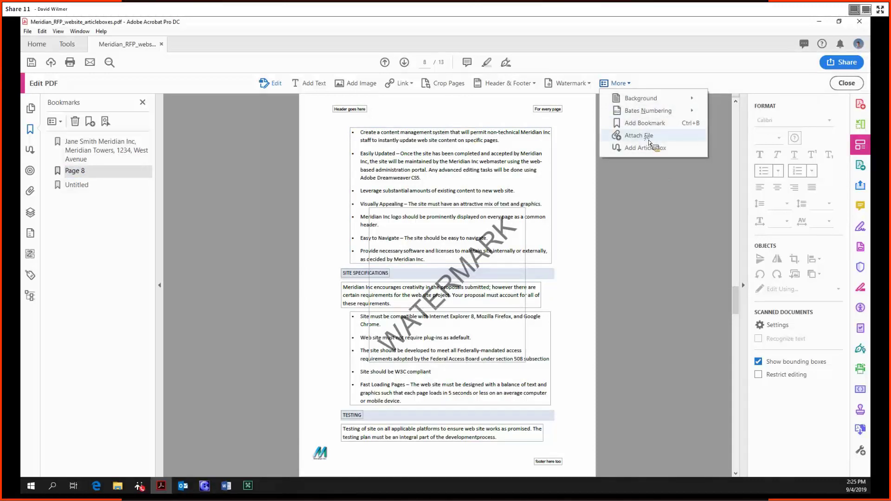
left_click(646, 137)
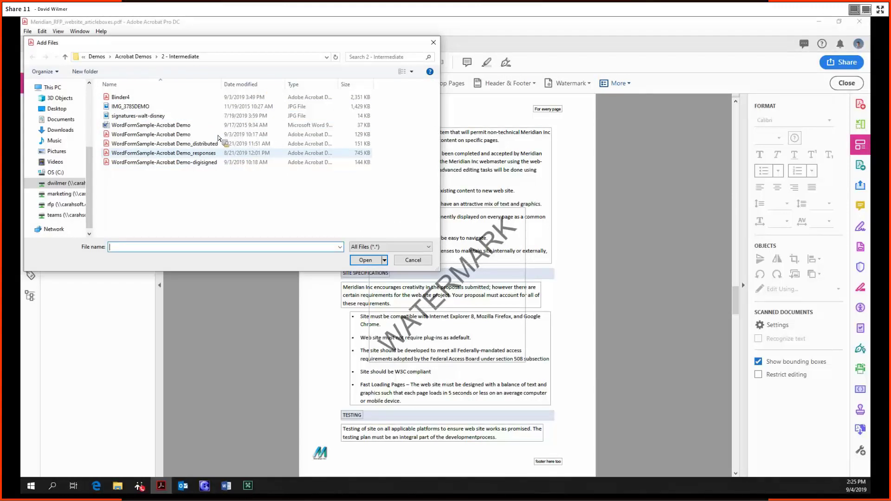
left_click(424, 264)
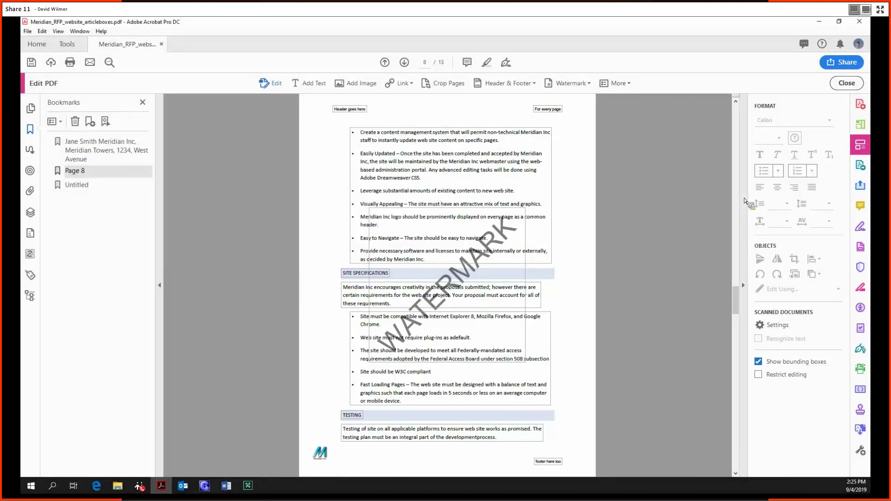
Draw an article box around section 7's Background of Organization and Our Mission text on page 6.
scroll(673, 250, "up", 15)
scroll(654, 252, "down", 4)
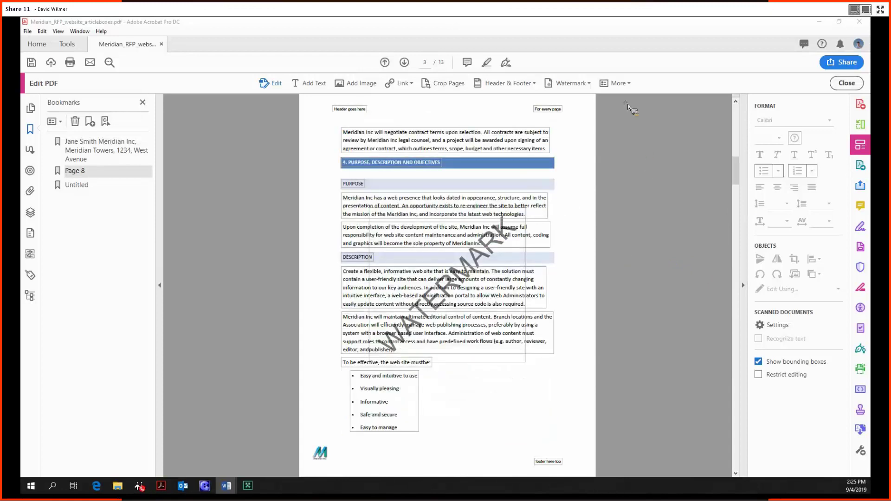
left_click(618, 83)
left_click(642, 154)
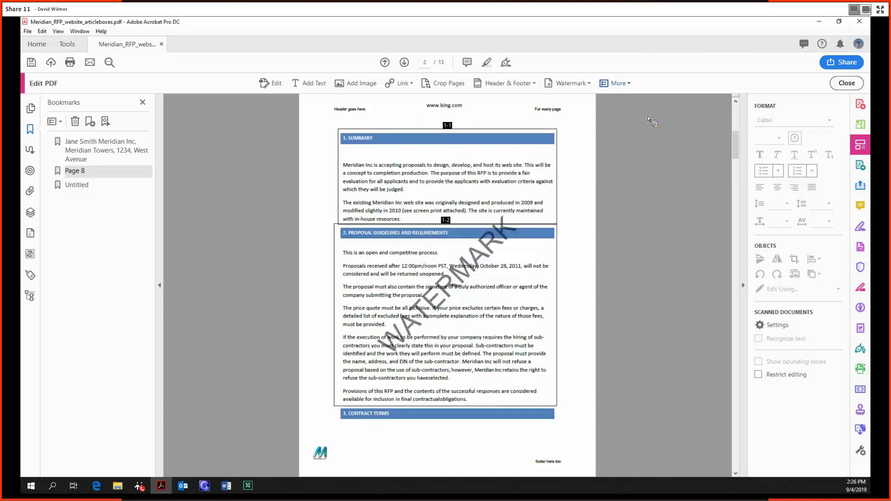
left_click(617, 83)
left_click(583, 179)
scroll(580, 182, "down", 5)
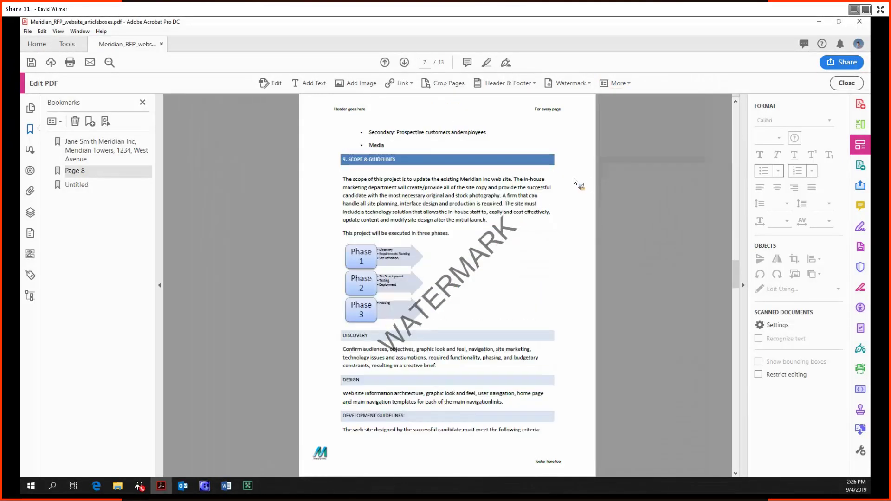
left_click_drag(337, 160, 567, 233)
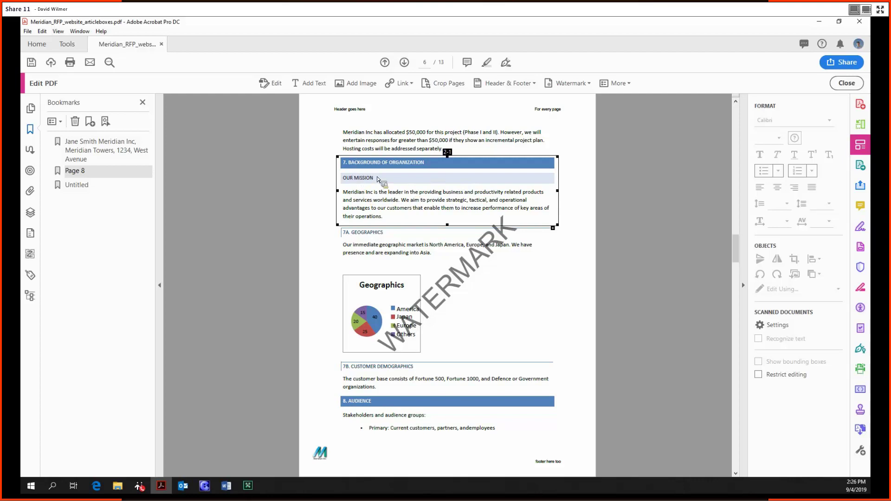
left_click(573, 169)
key("Return")
Exit PDF editing and show the Articles pane listing the two Untitled articles.
left_click(843, 83)
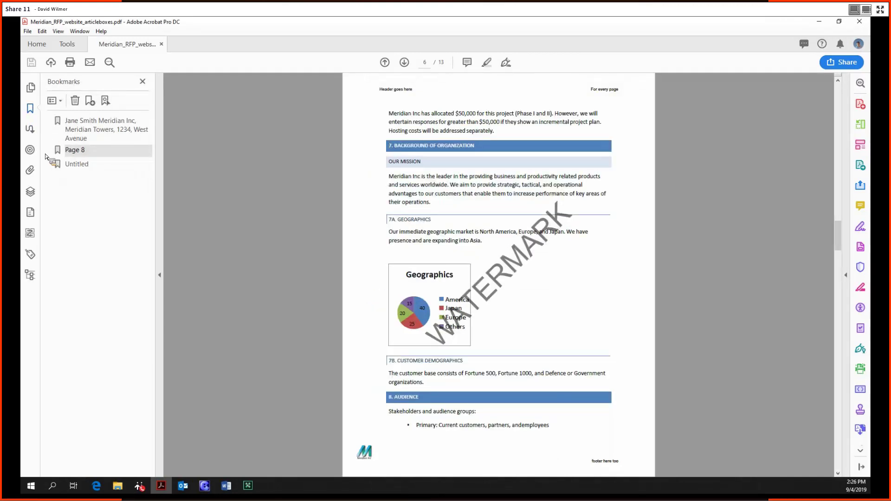
left_click(31, 130)
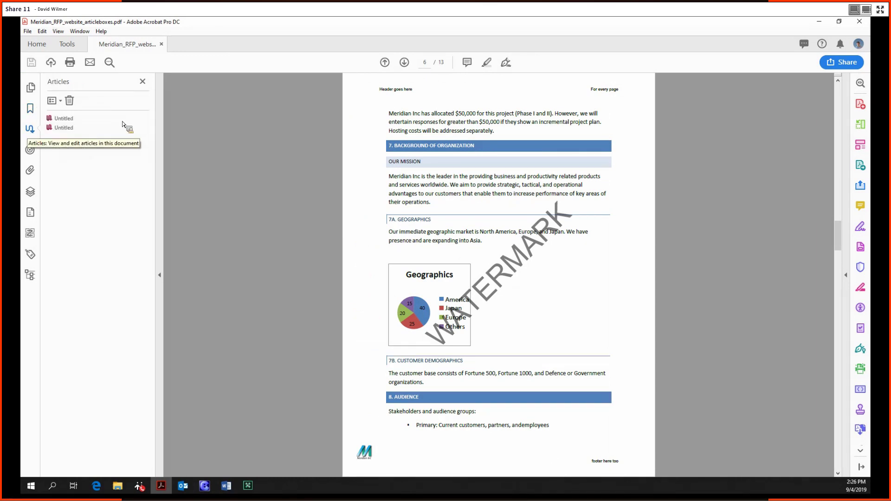
left_click(58, 31)
mouse_move(113, 121)
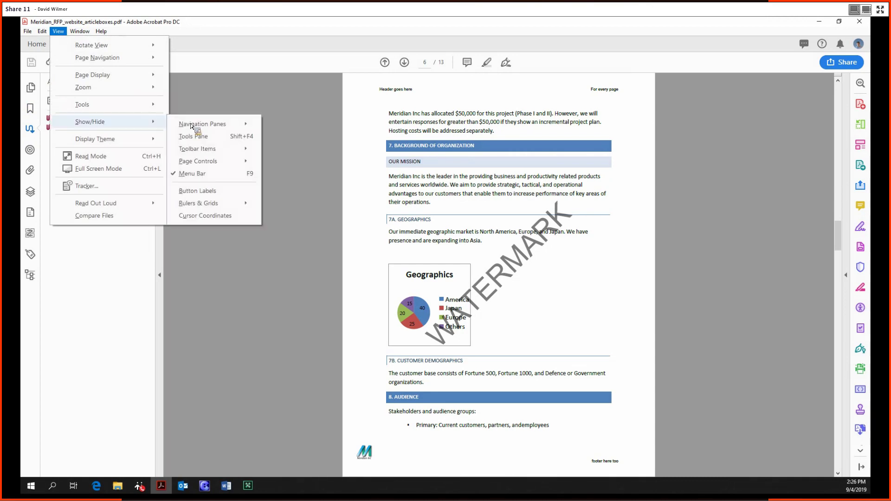
mouse_move(202, 125)
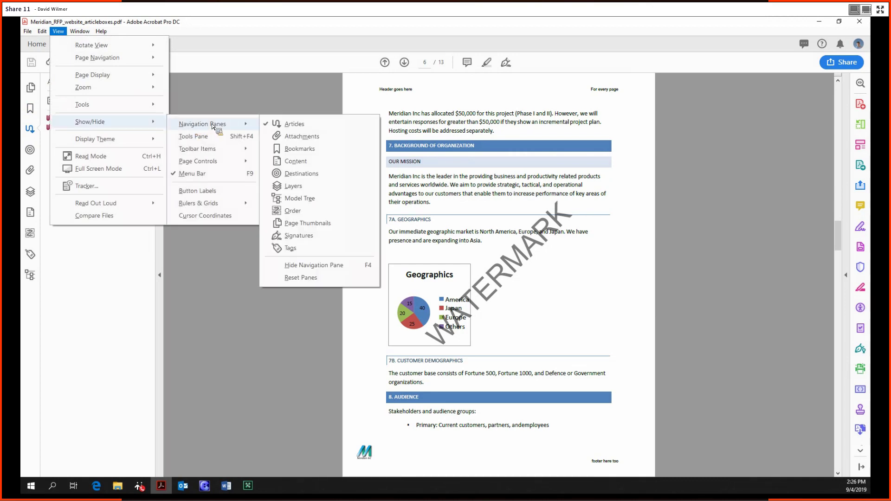
left_click(288, 125)
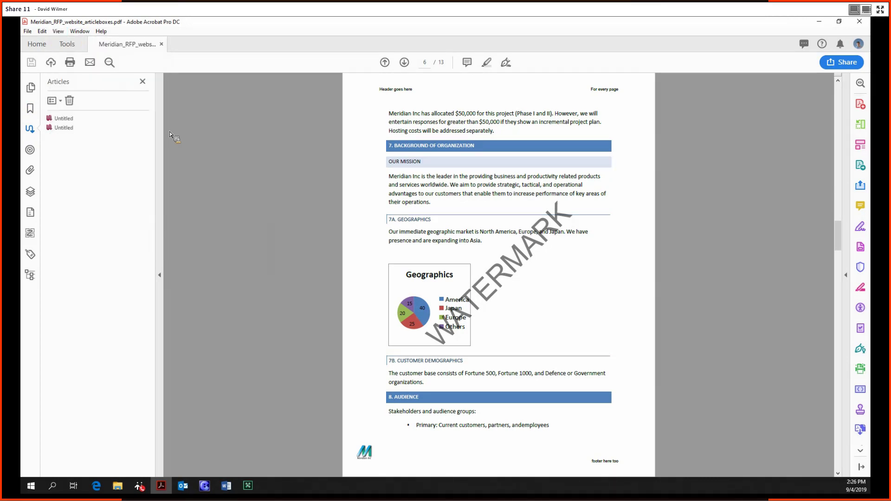
View the first Untitled article and scroll through its text.
double_click(64, 118)
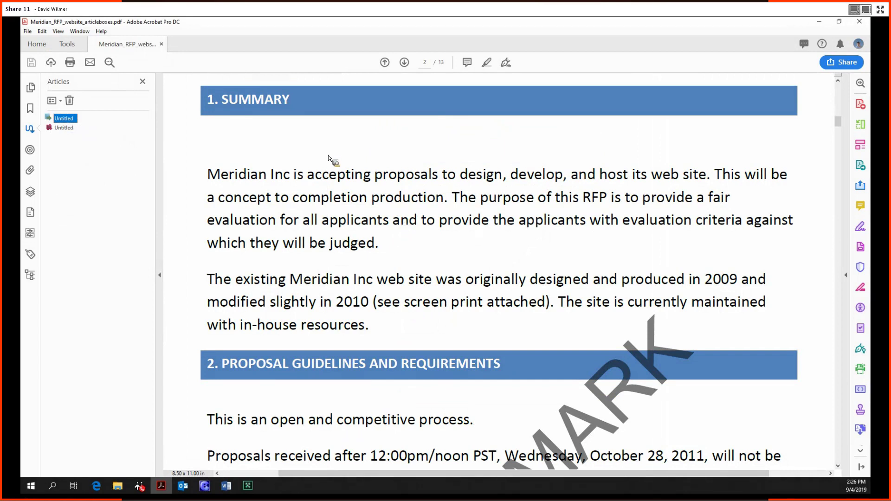
scroll(338, 154, "down", 1)
scroll(354, 175, "up", 2)
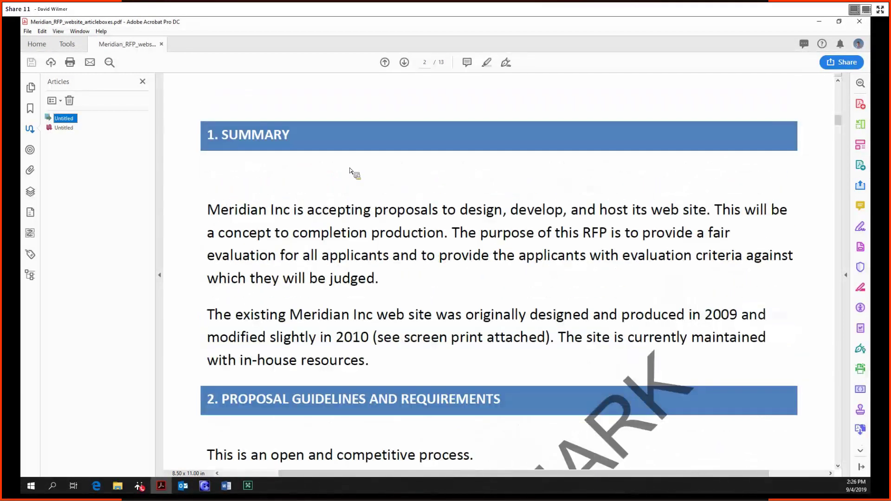
scroll(353, 173, "down", 1)
scroll(354, 172, "down", 3)
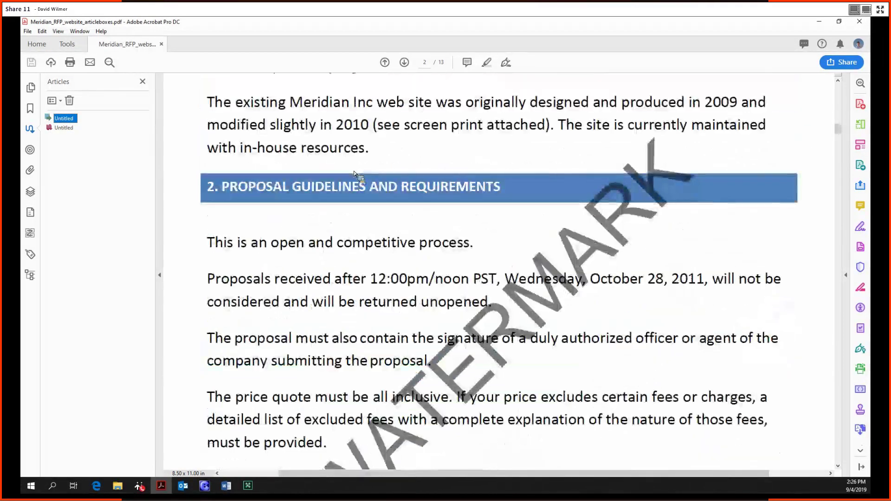
scroll(354, 171, "down", 1)
scroll(371, 222, "up", 3)
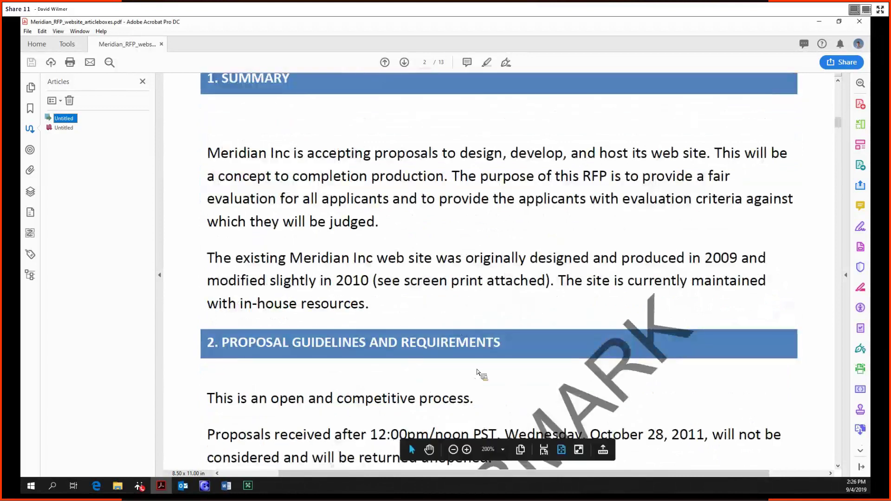
scroll(394, 260, "up", 1)
left_click(330, 175)
Move the second article up the list and view it on page 6.
scroll(330, 175, "up", 1)
left_click_drag(103, 135, 59, 133)
double_click(60, 129)
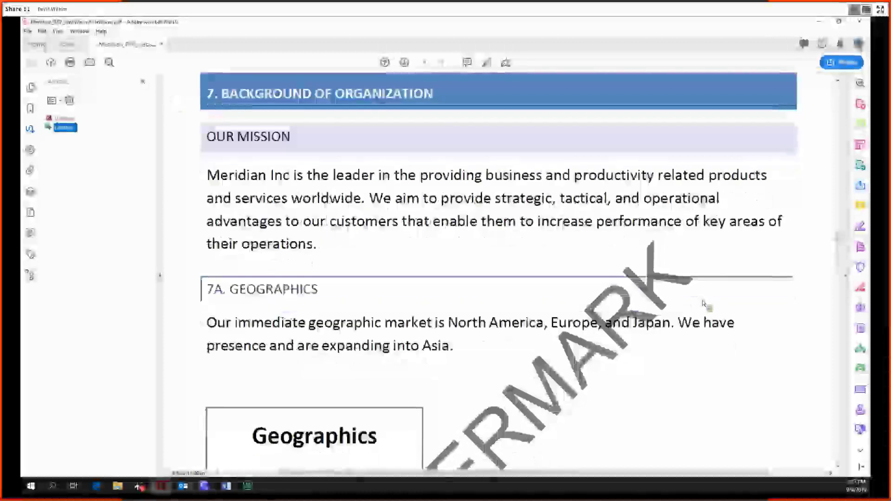
Close the Articles pane and close the RFP document with Ctrl+W.
left_click(142, 82)
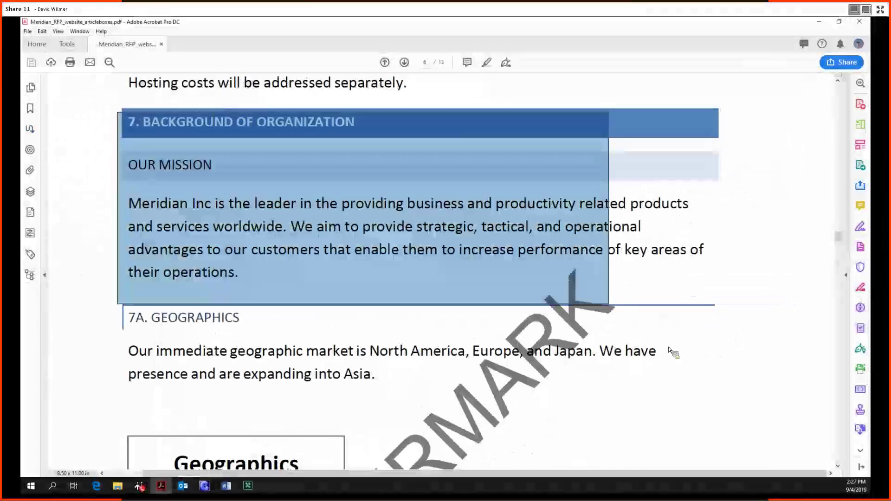
left_click_drag(92, 118, 492, 388)
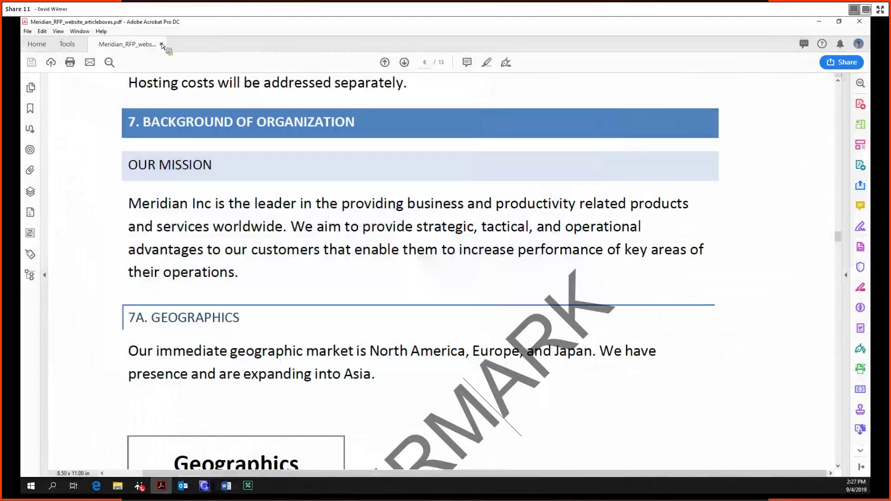
key("ctrl+w")
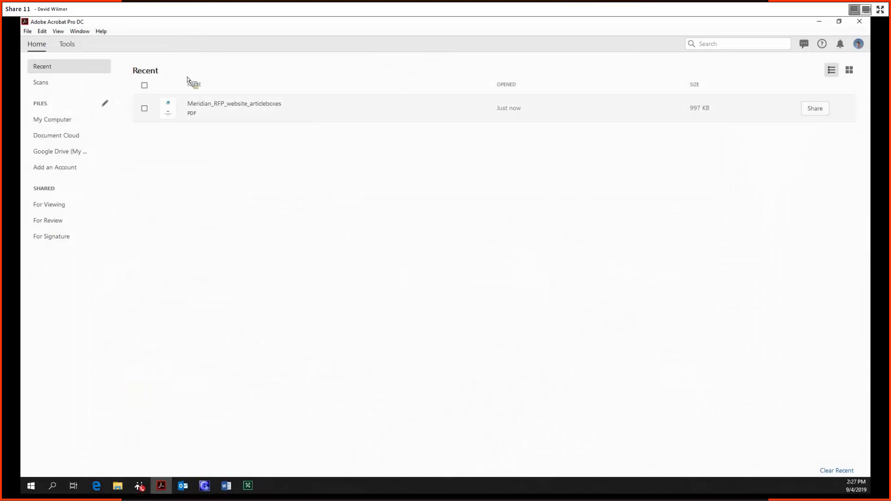
Show the Tools overview with Create & Edit, Share & Review and Forms & Signatures tools.
left_click(72, 45)
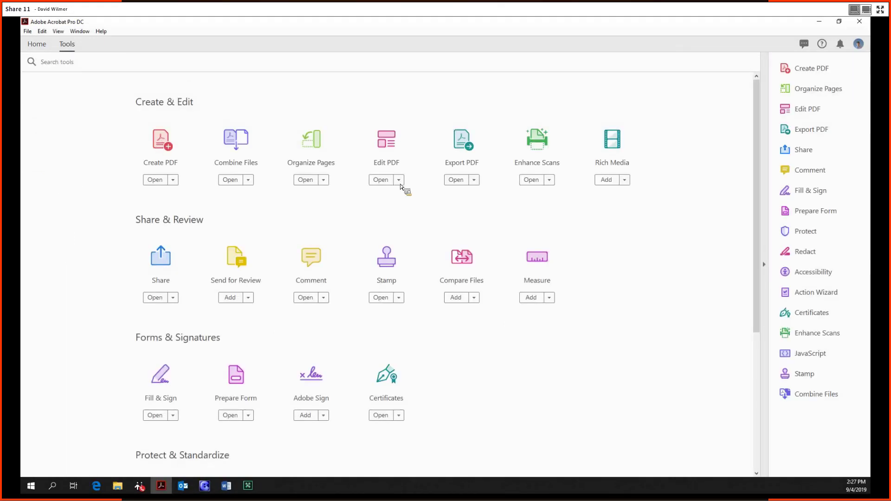